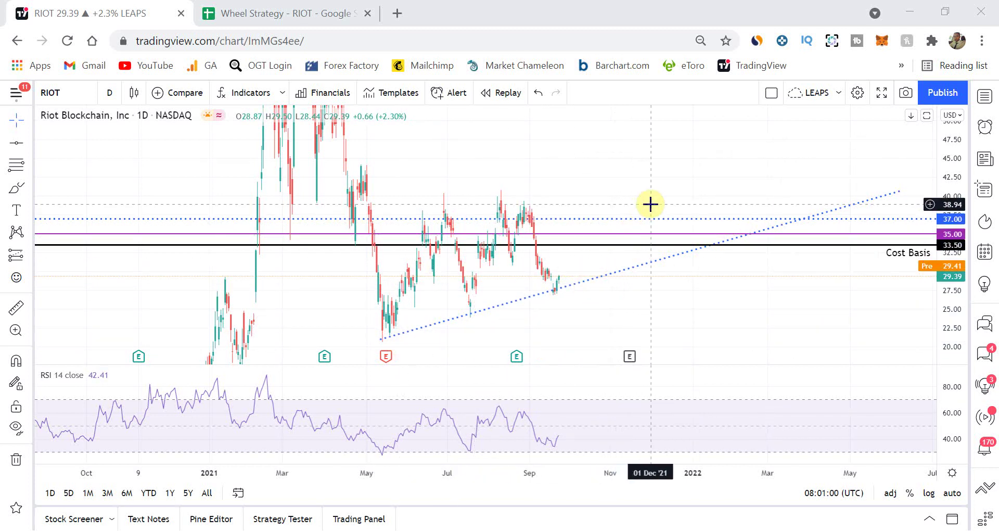
Select the dotted line at the 37 level, nudge the RIOT chart left, then switch to the Wheel Strategy - RIOT sheet.
left_click(615, 219)
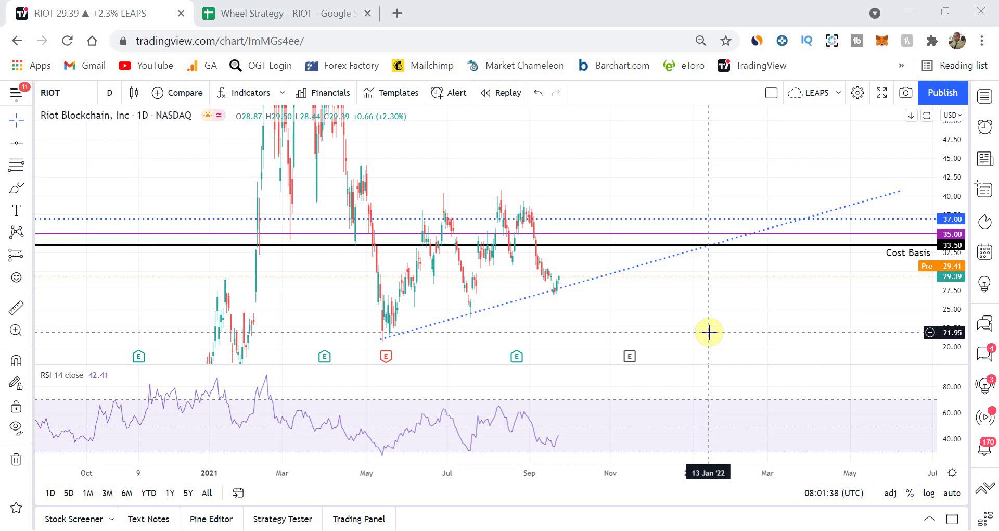
left_click_drag(709, 331, 669, 315)
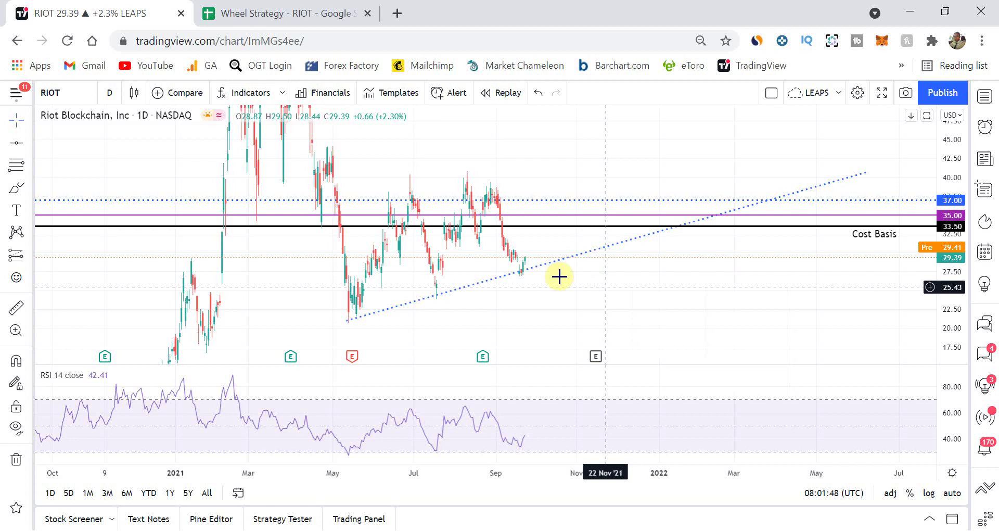
left_click(278, 12)
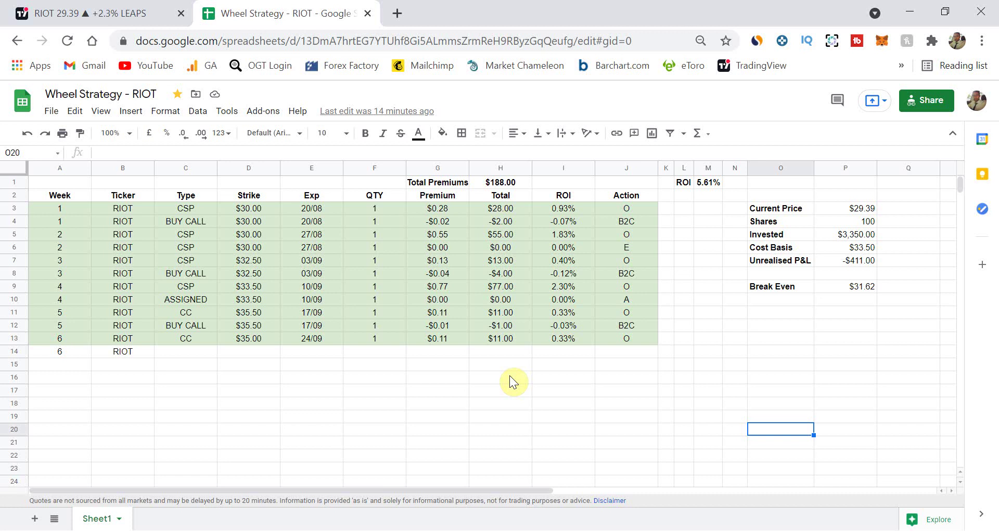
left_click(10, 339)
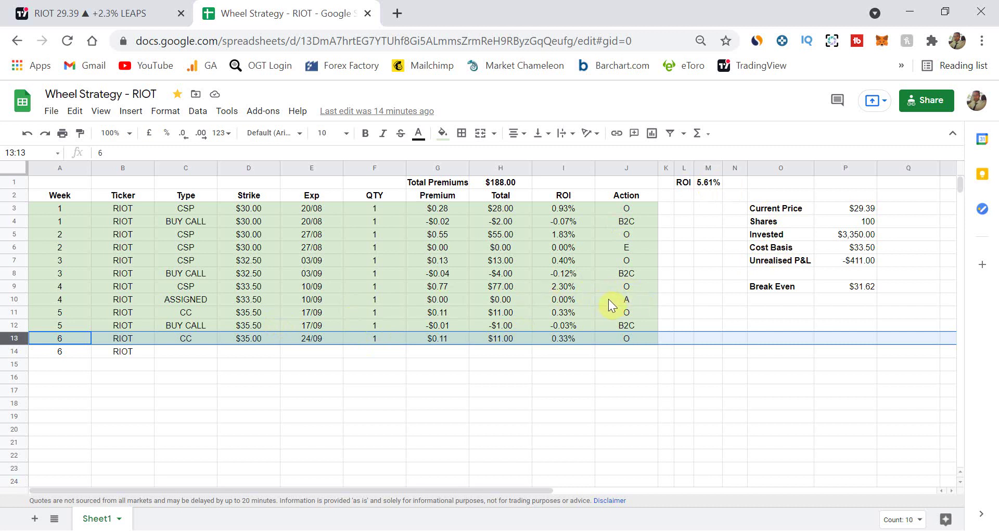
left_click(631, 342)
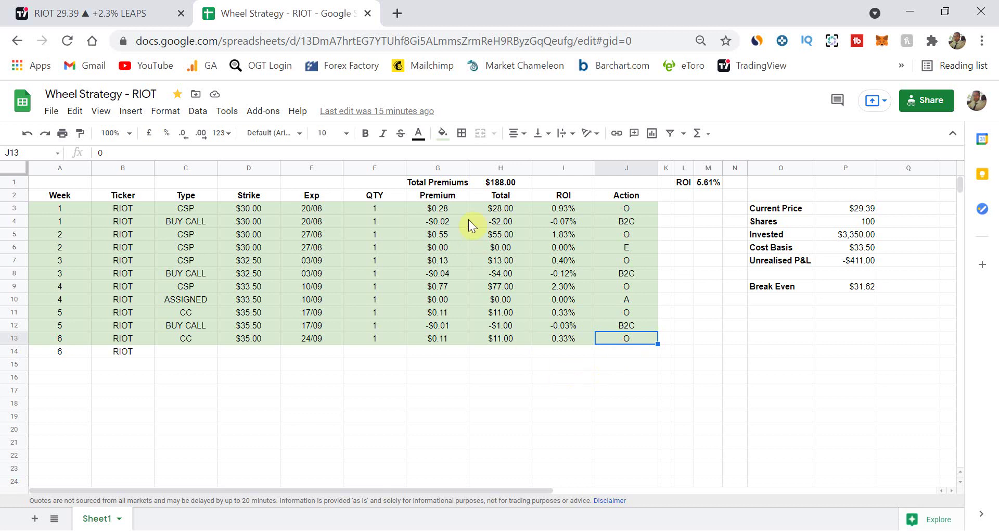
left_click_drag(503, 209, 494, 339)
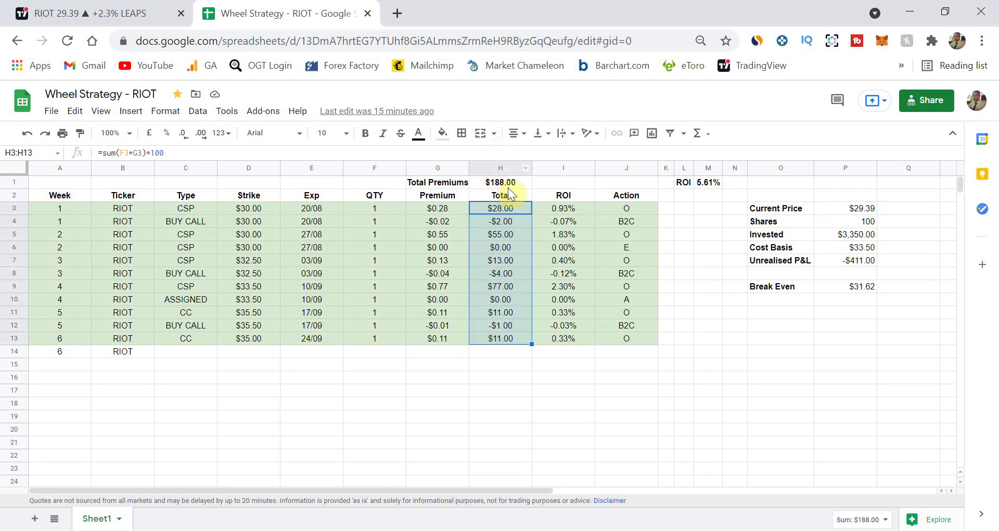
left_click(707, 183)
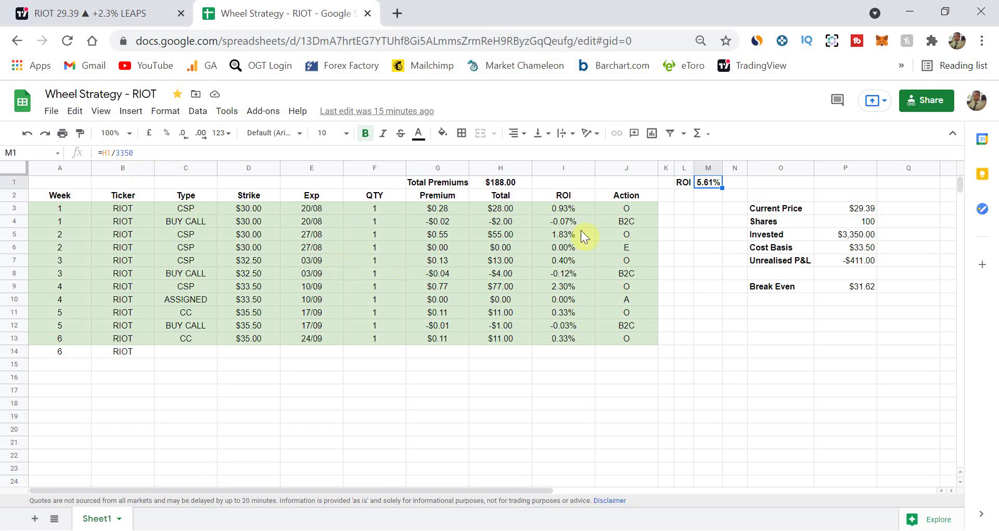
left_click(713, 271)
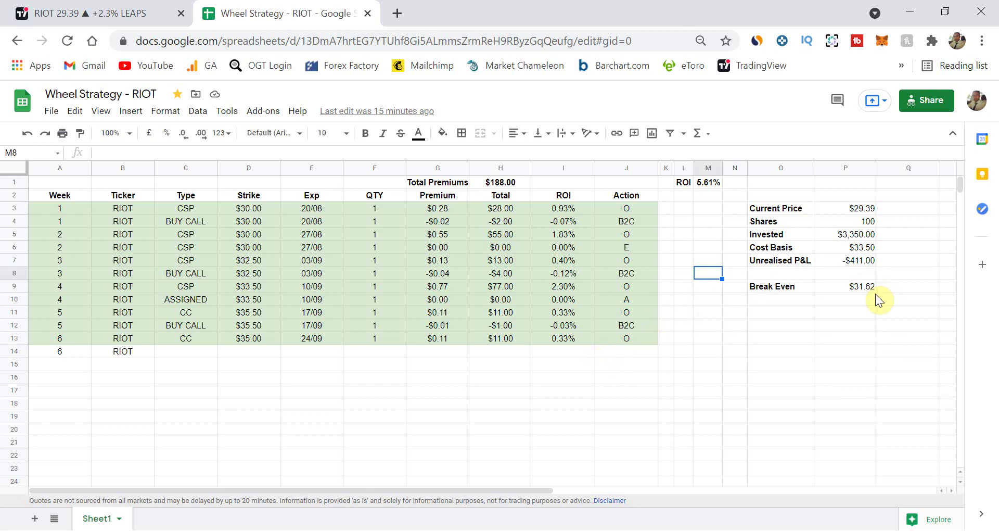
left_click_drag(888, 313, 736, 193)
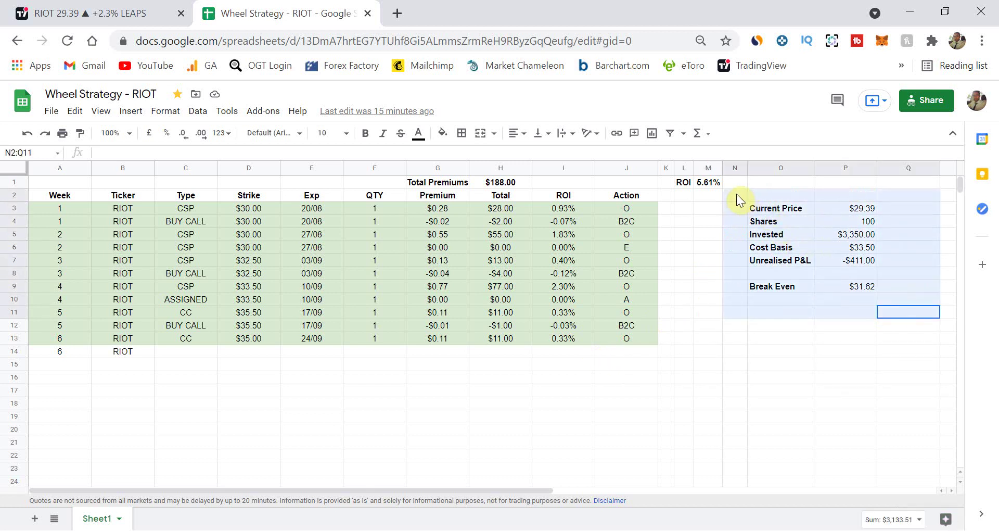
left_click(784, 328)
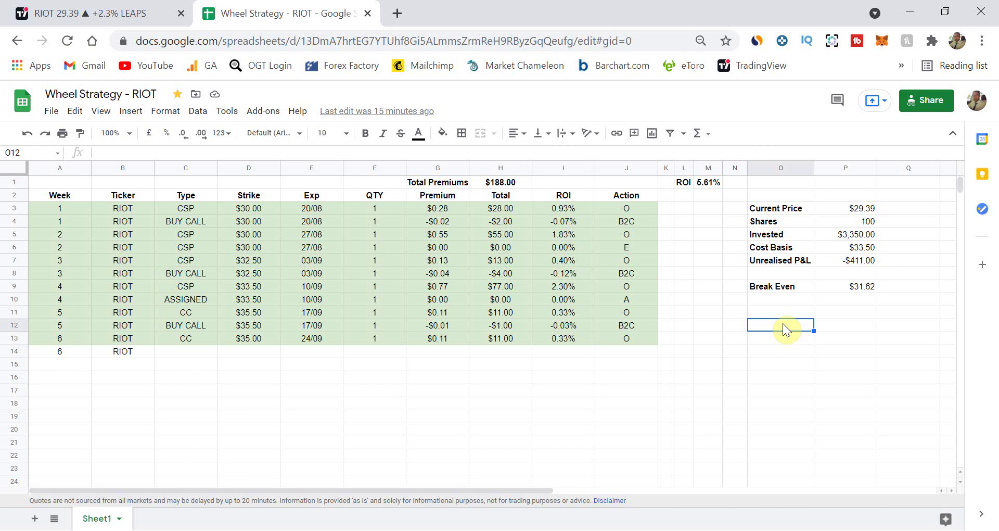
left_click(846, 314)
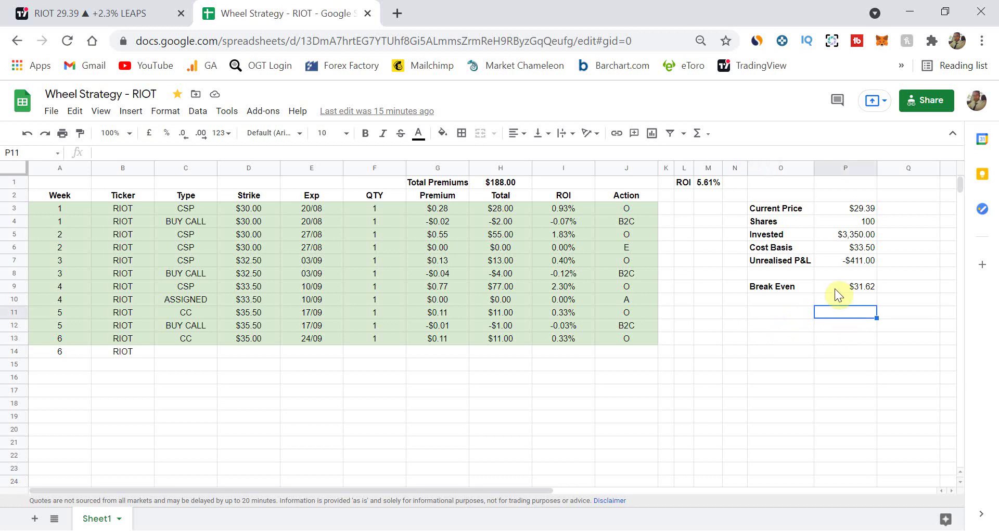
left_click(834, 208)
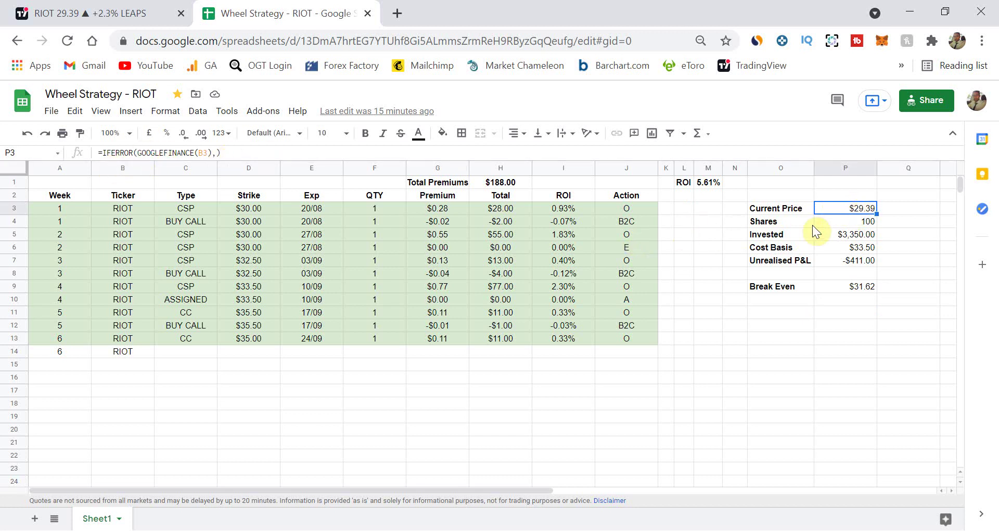
left_click(848, 222)
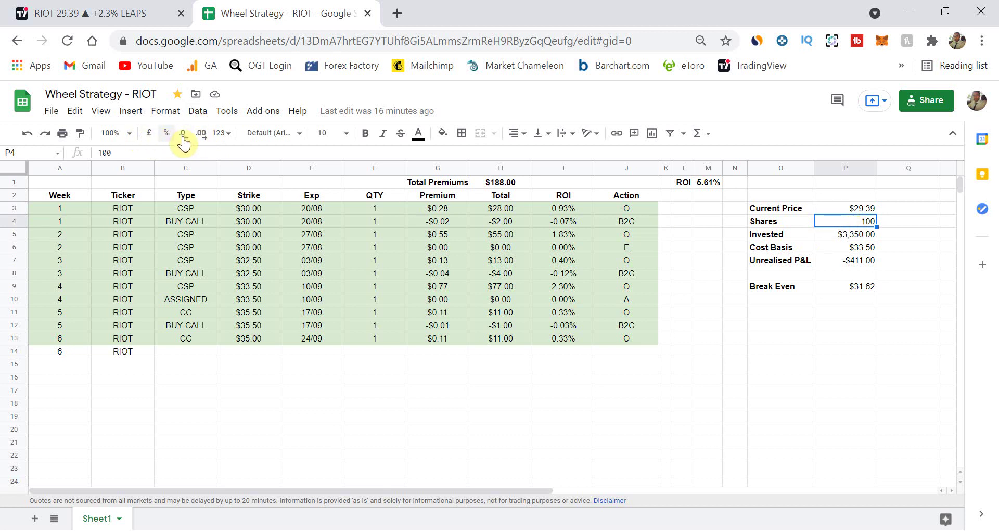
Fill the Shares value 100 with light yellow.
left_click(441, 133)
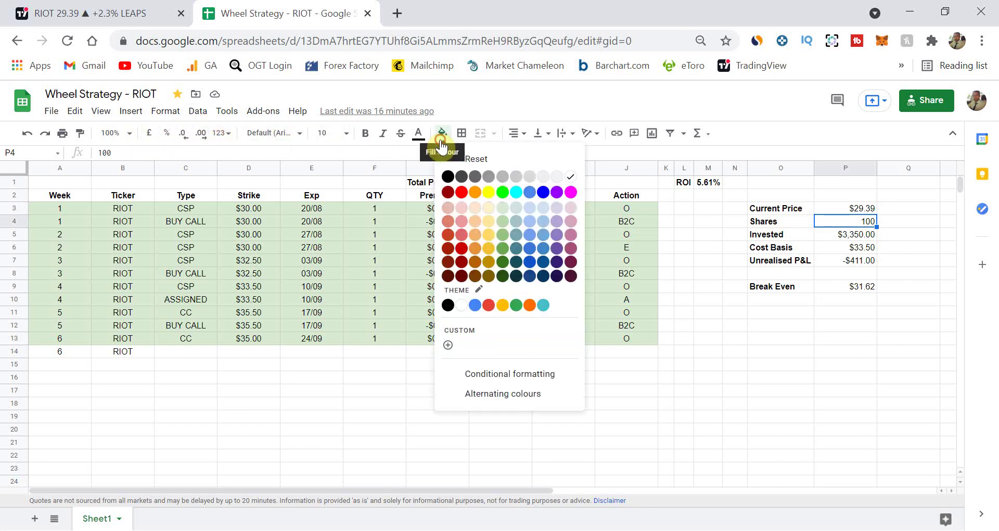
left_click(489, 208)
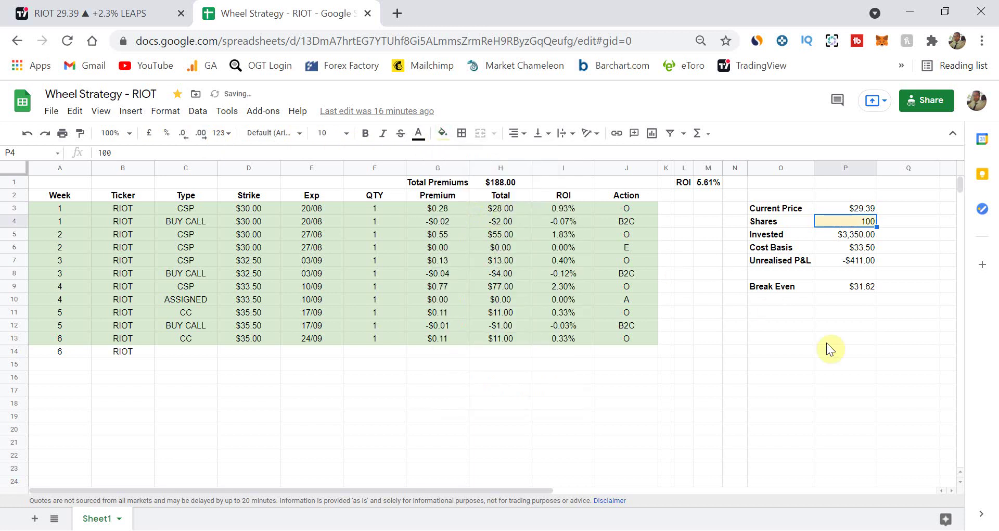
left_click(853, 363)
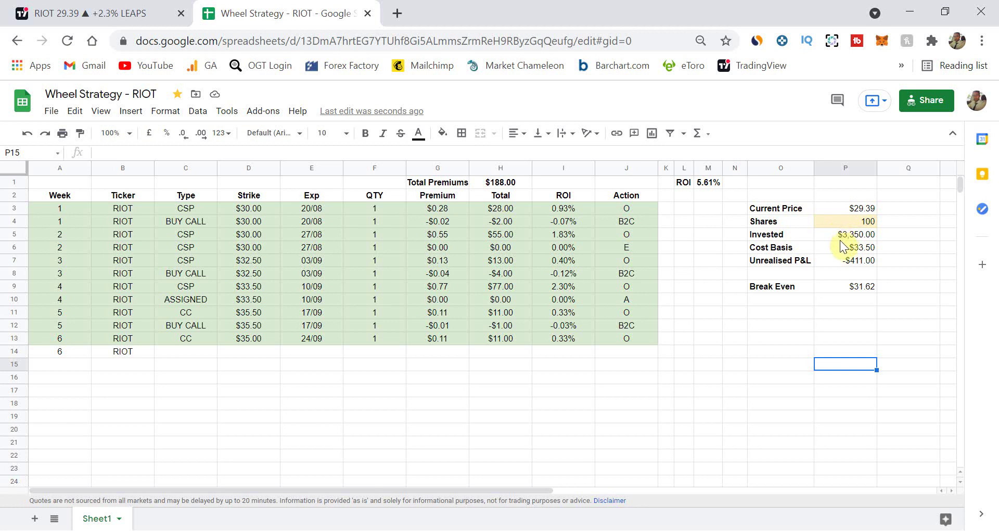
Fill the Cost Basis value $33.50 with the same light yellow.
left_click(797, 234)
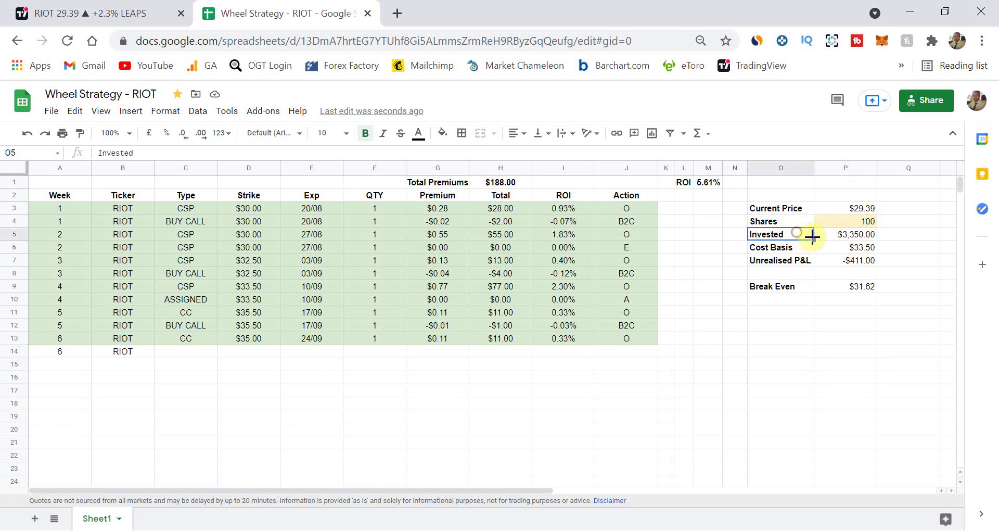
left_click_drag(799, 235, 859, 290)
left_click(881, 238)
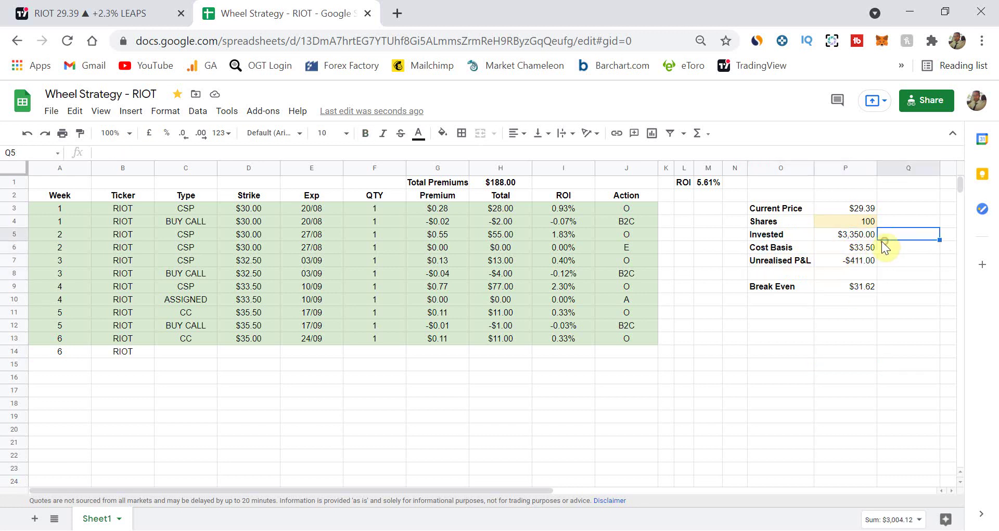
left_click(856, 249)
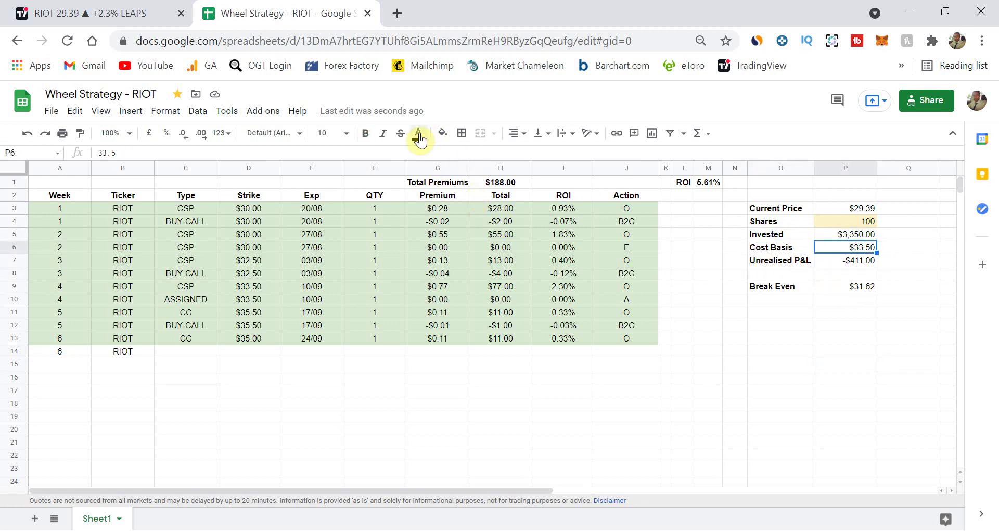
left_click(442, 133)
left_click(489, 207)
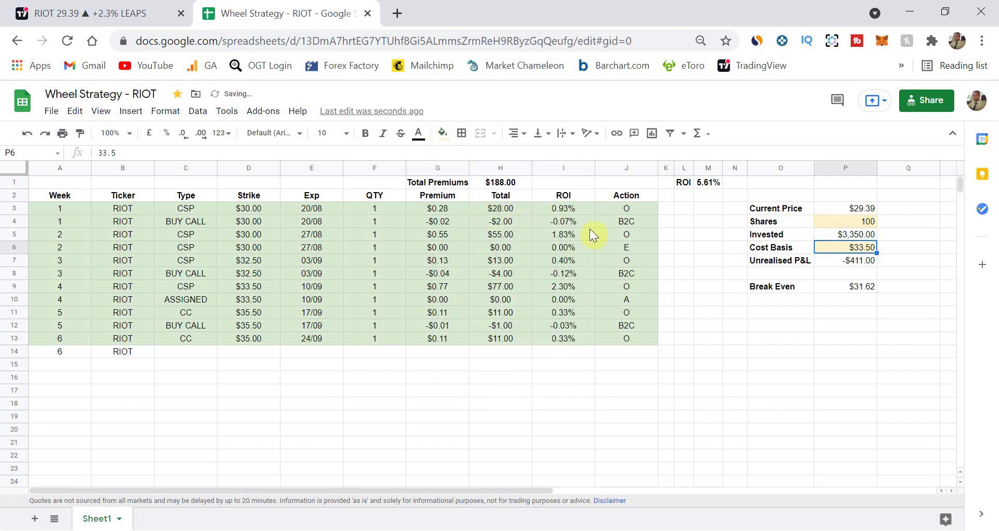
left_click(853, 347)
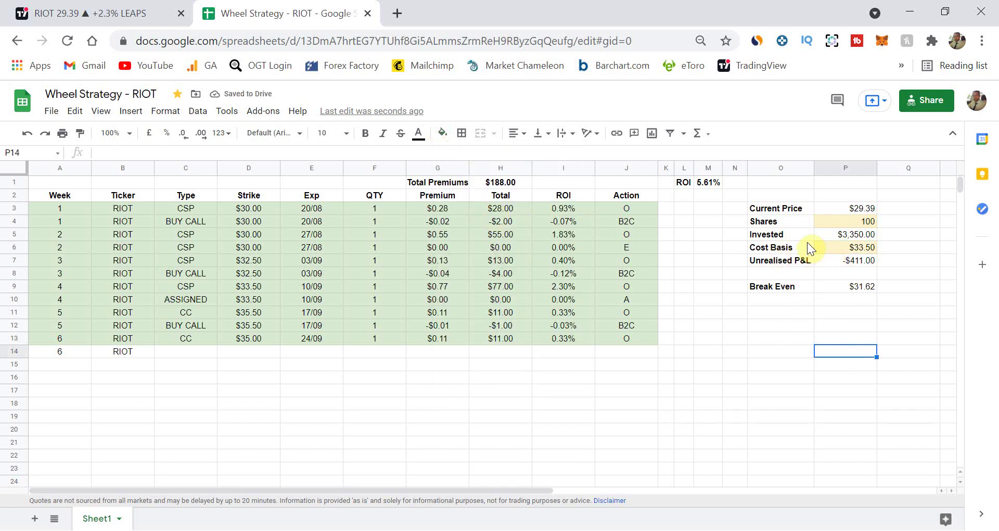
Select the Cost Basis through Break Even block of the summary.
left_click(838, 223)
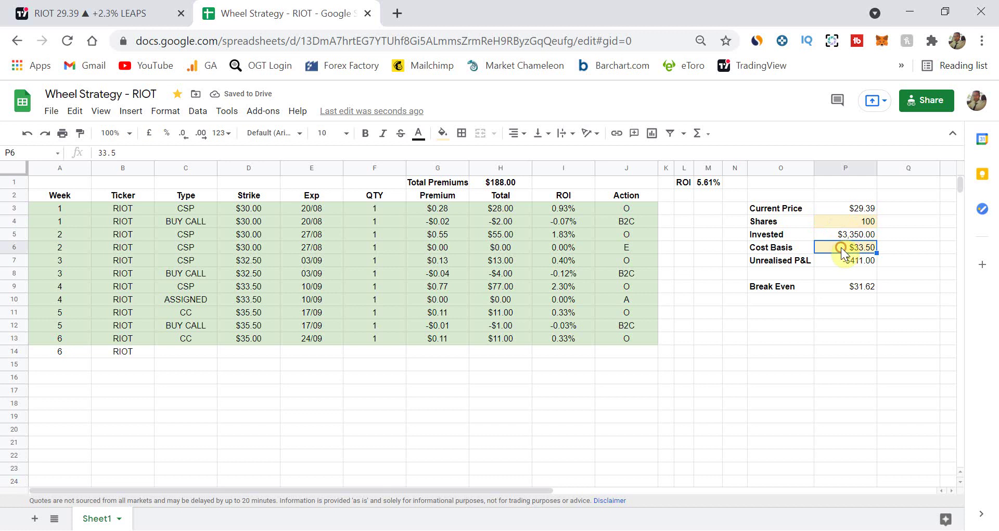
mouse_move(800, 249)
left_mouse_down()
mouse_move(837, 294)
mouse_move(800, 248)
left_mouse_up()
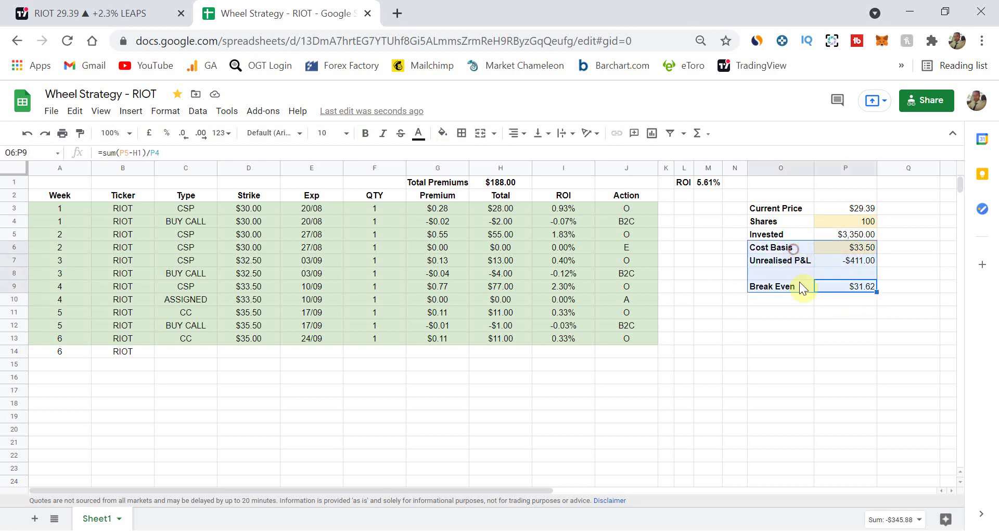
left_click_drag(803, 295, 804, 301)
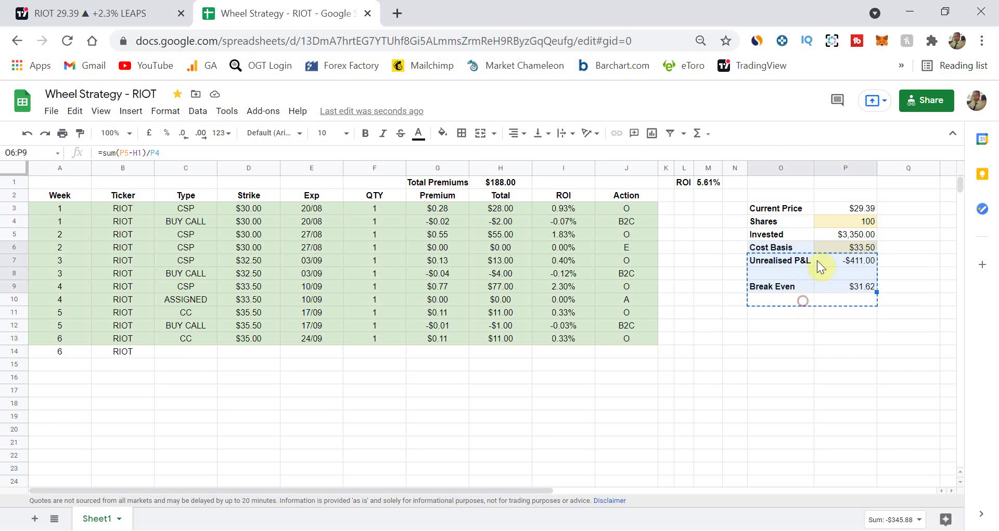
Move the Unrealised P&L label and value up into row 7, directly under Invested.
left_click_drag(836, 233, 794, 241)
left_click(785, 278)
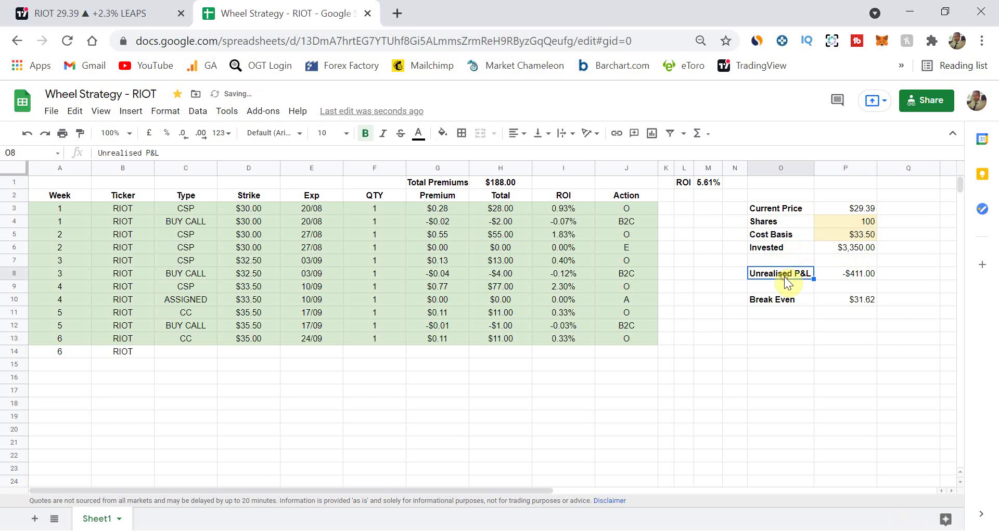
left_click(835, 261)
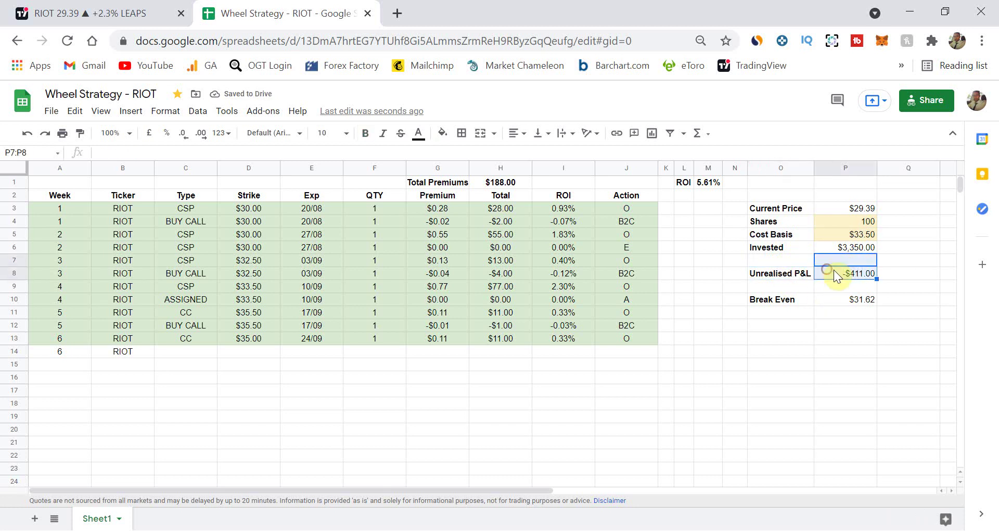
left_click_drag(833, 270, 801, 271)
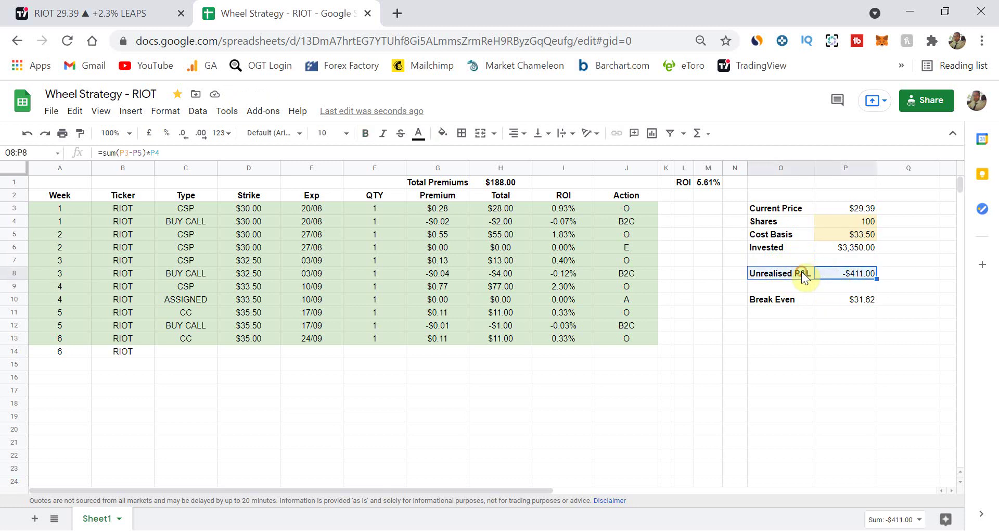
key("ctrl+z")
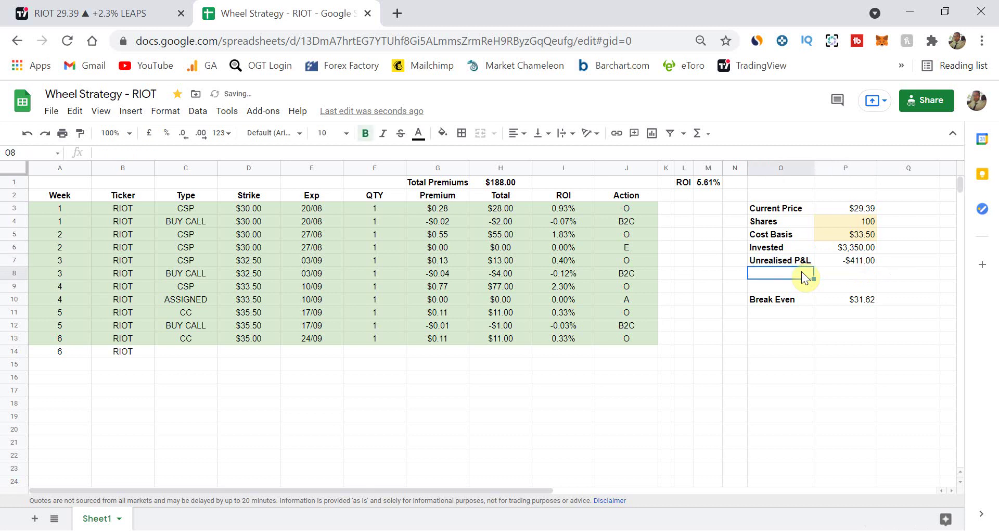
Move the Break Even pair ($31.62) up into row 8 beneath Unrealised P&L.
key("Down")
key("Down")
key("shift+Right")
key("ctrl+c")
key("Up")
key("Up")
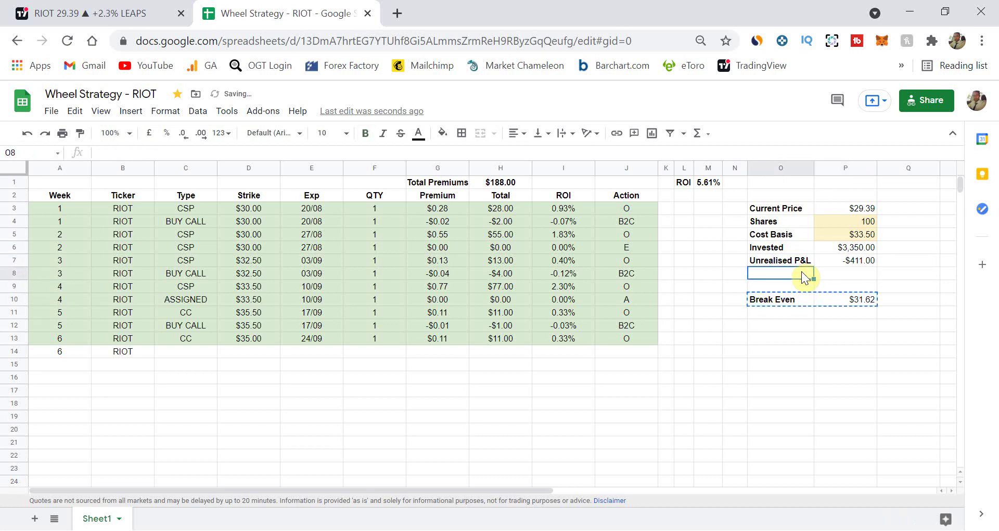
key("ctrl+v")
left_click(853, 330)
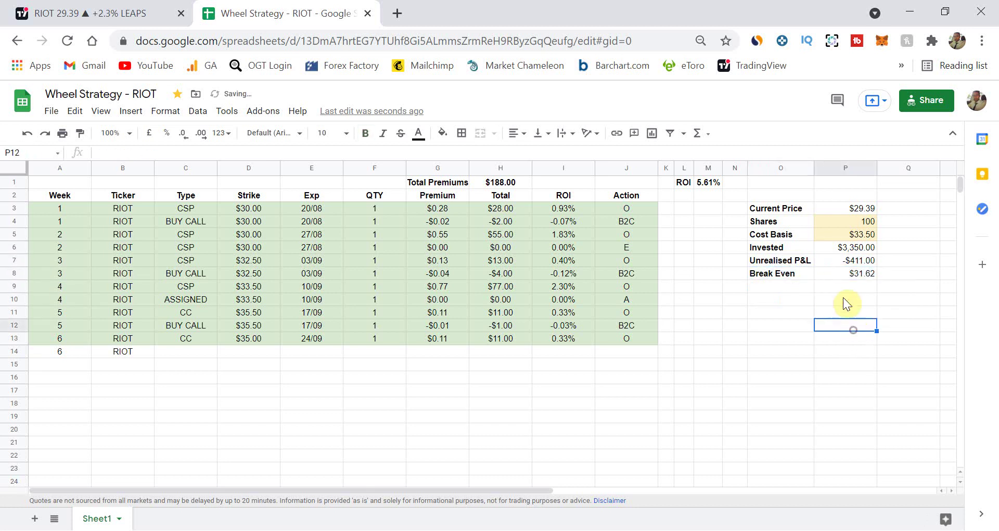
left_click(840, 235)
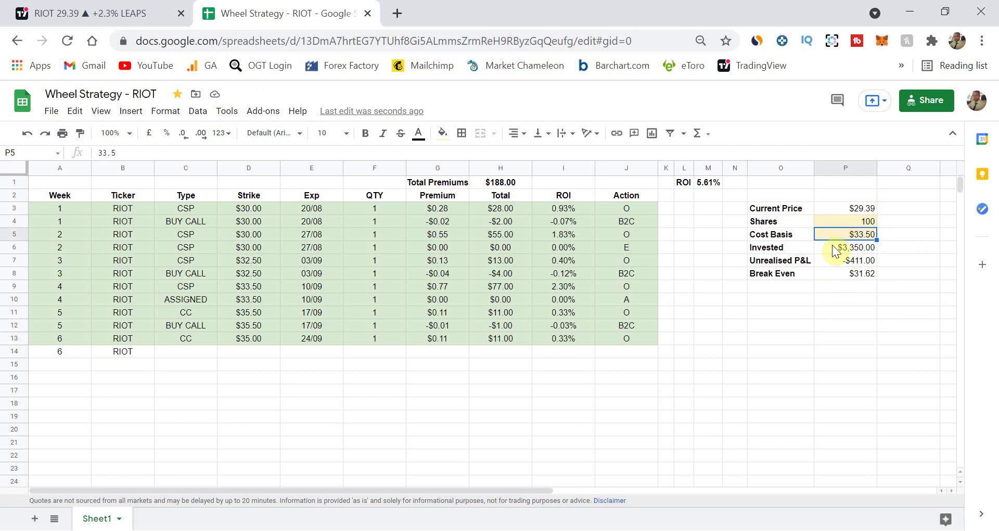
left_click(832, 246)
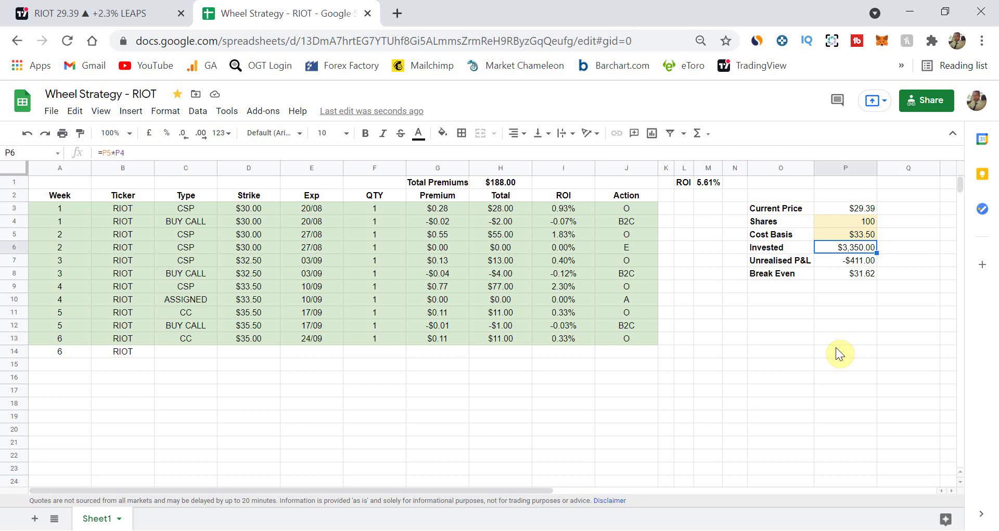
key("Down")
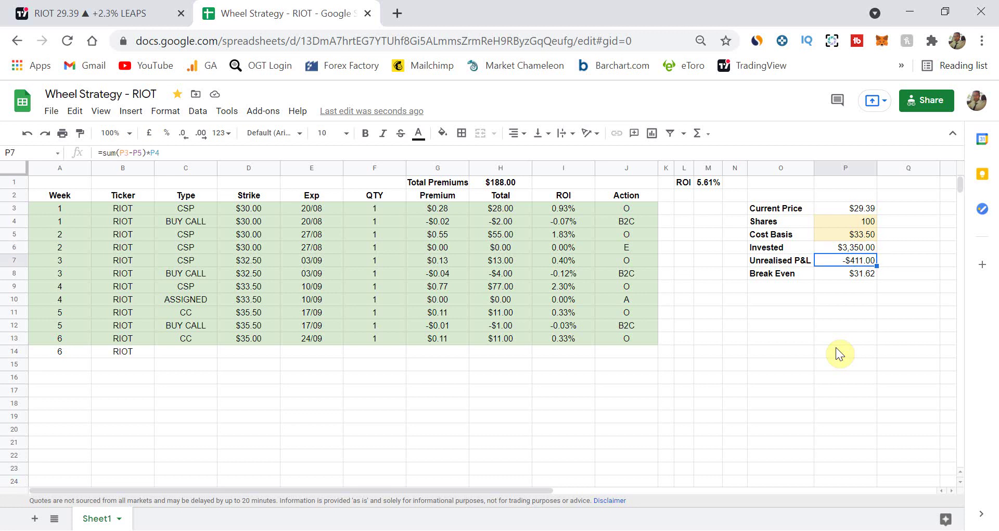
key("Up")
key("Up")
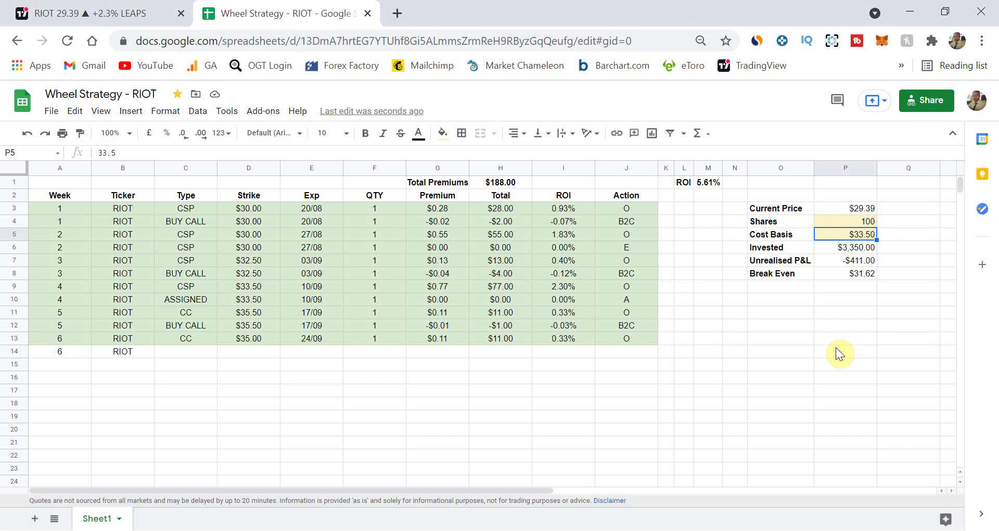
key("Up")
key("Up")
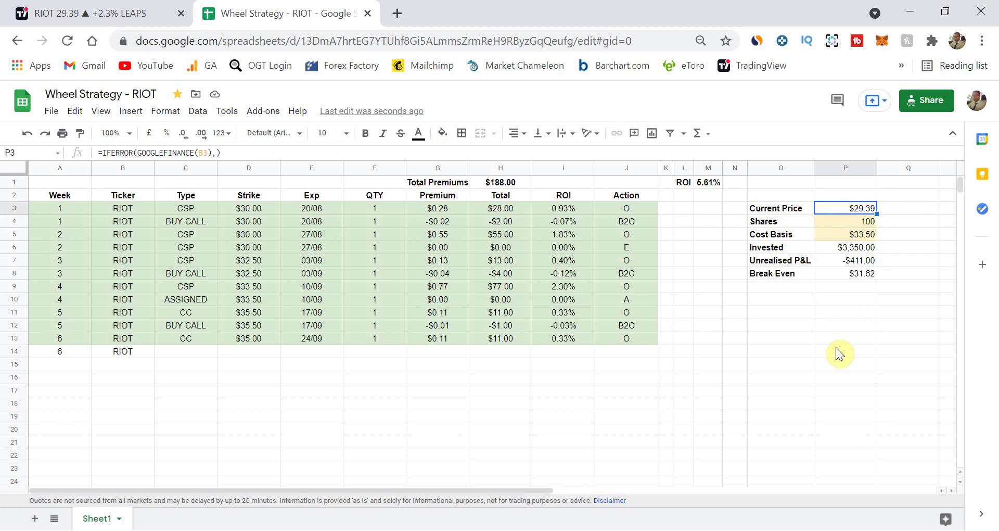
key("Down")
key("Down")
key("Down")
key("Down")
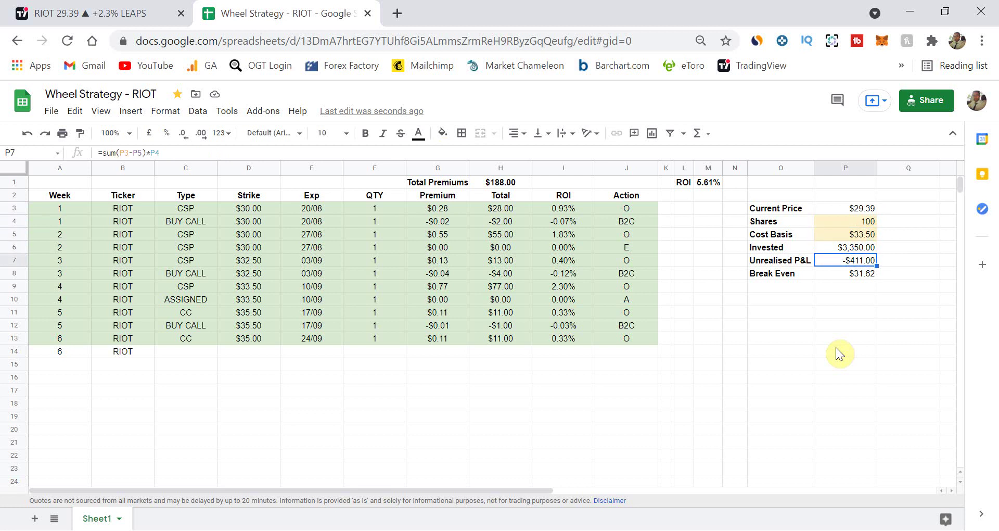
key("Up")
key("Up")
key("Up")
key("Down")
key("Down")
key("Down")
key("Down")
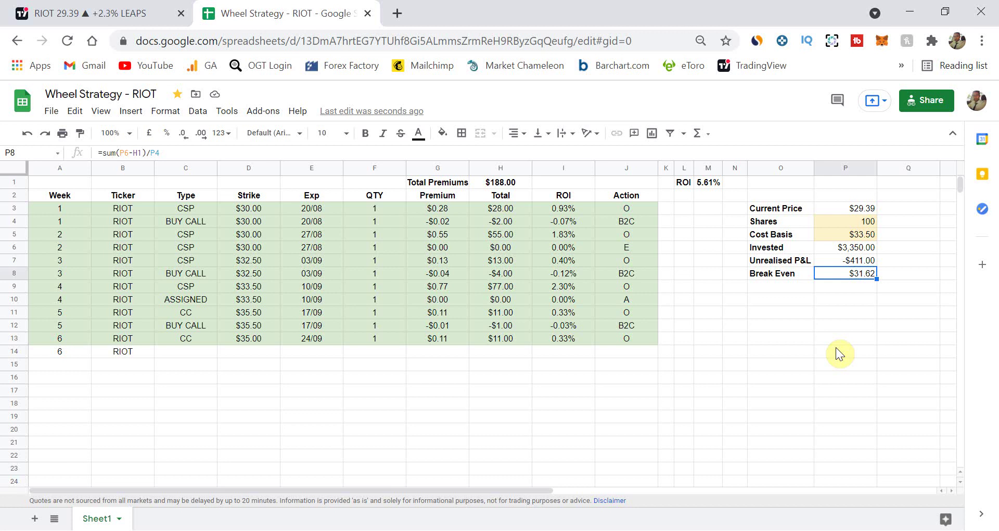
key("Up")
key("Up")
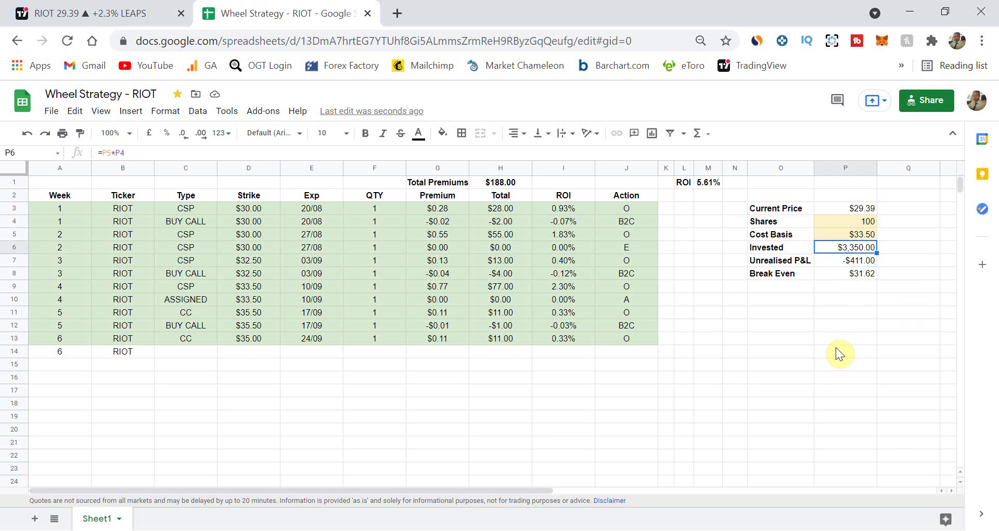
left_click(497, 183)
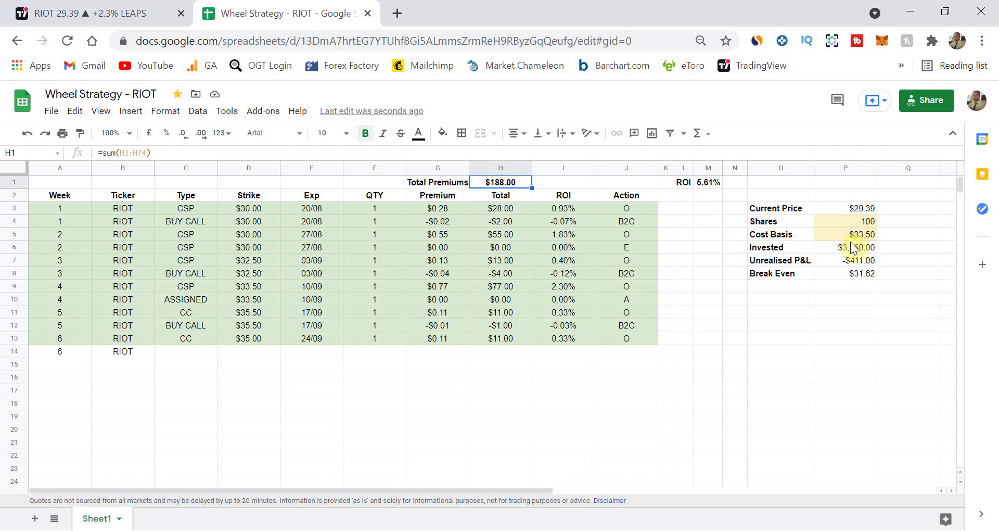
left_click(852, 270)
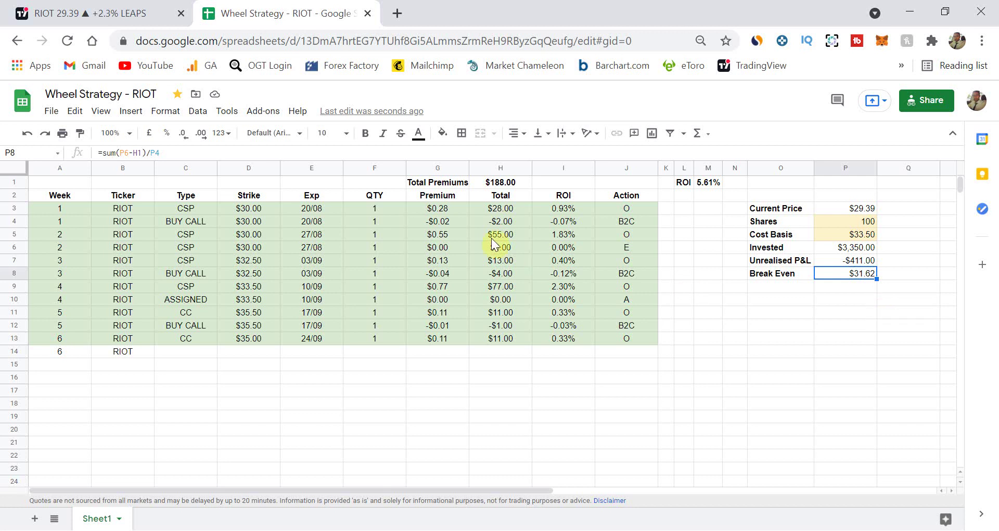
left_click(496, 185)
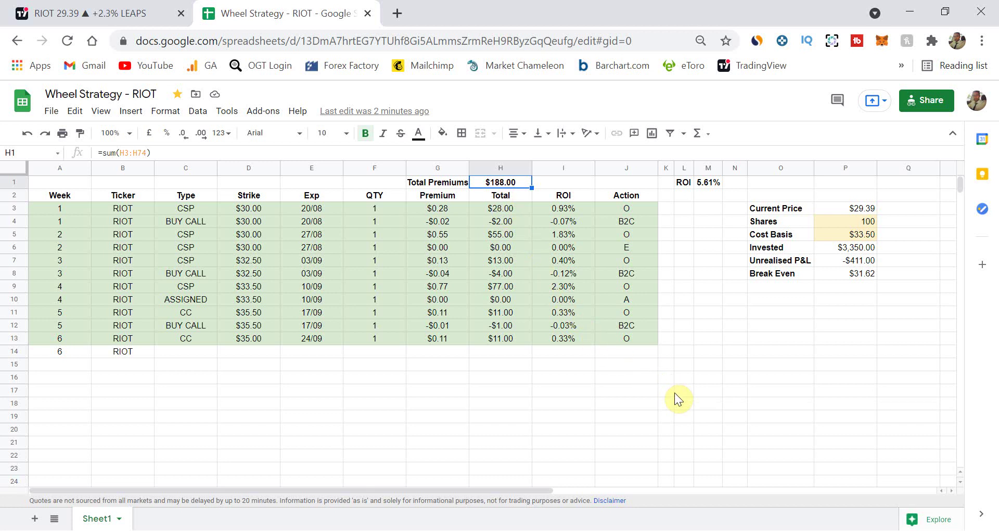
left_click(833, 275)
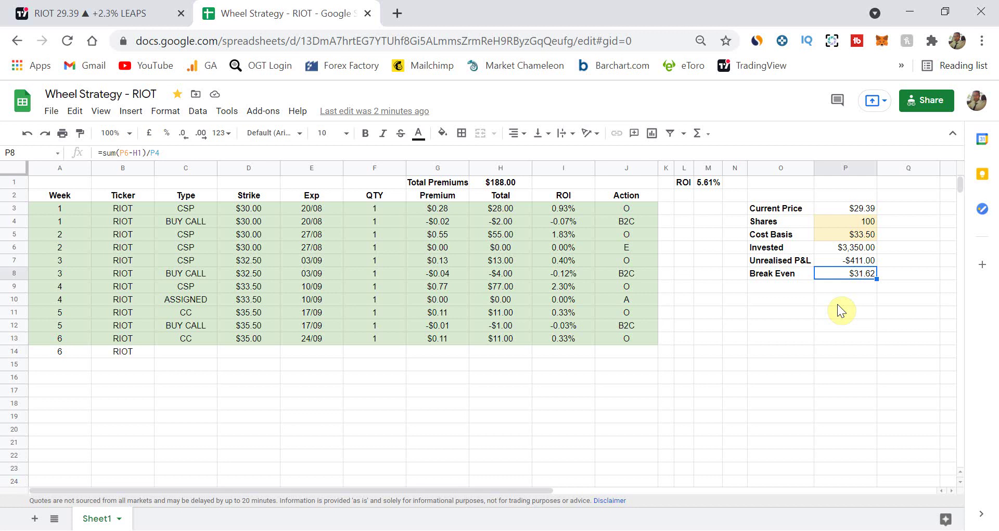
key("Up")
key("Up")
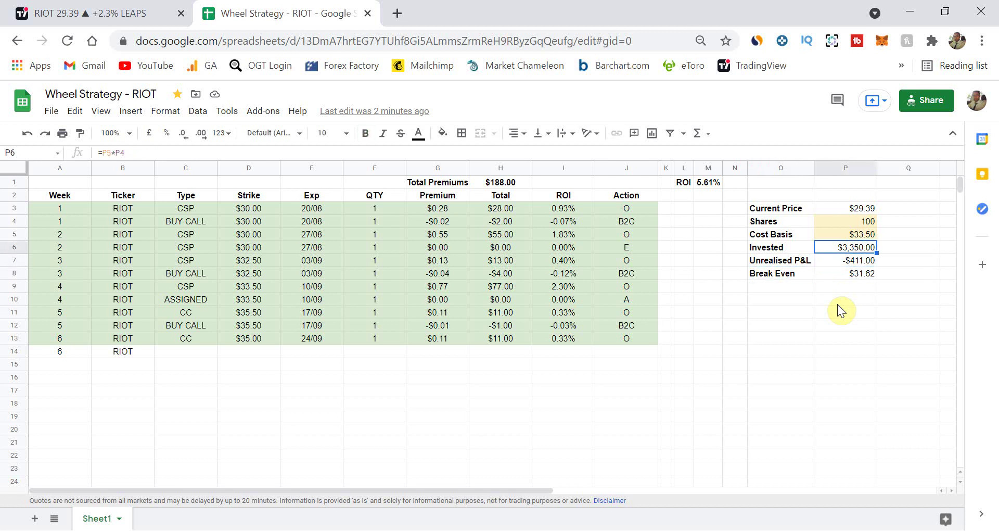
key("Up")
key("Up")
key("Up")
key("Down")
key("Down")
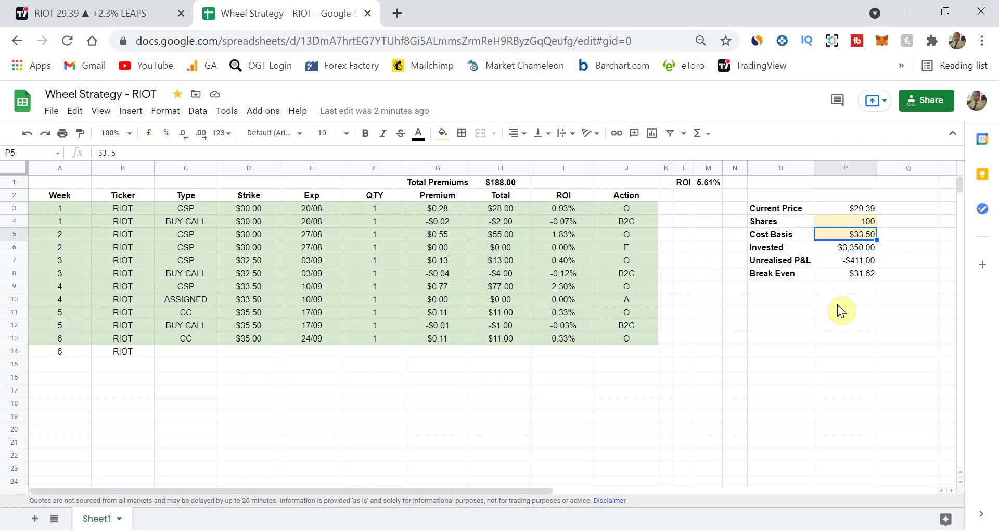
left_click(241, 322)
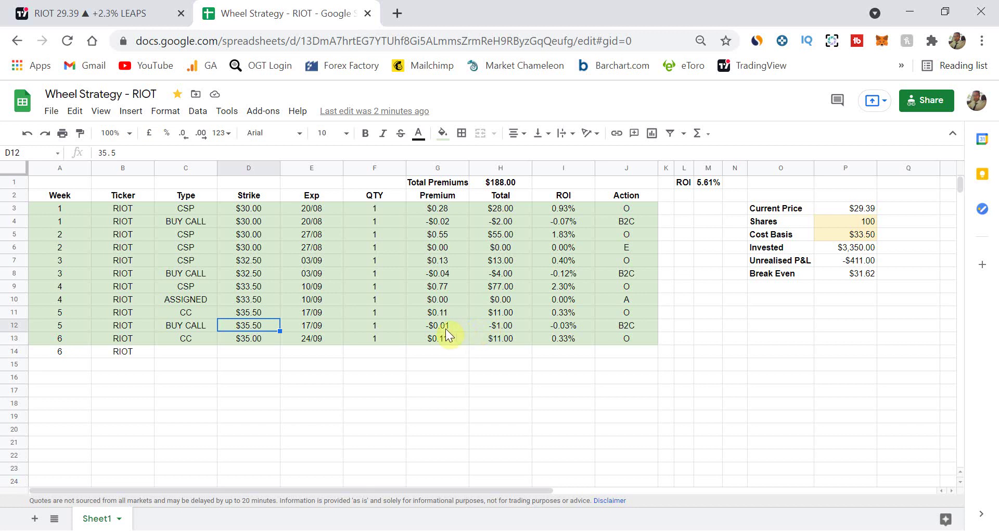
left_click(445, 329)
left_click(443, 336)
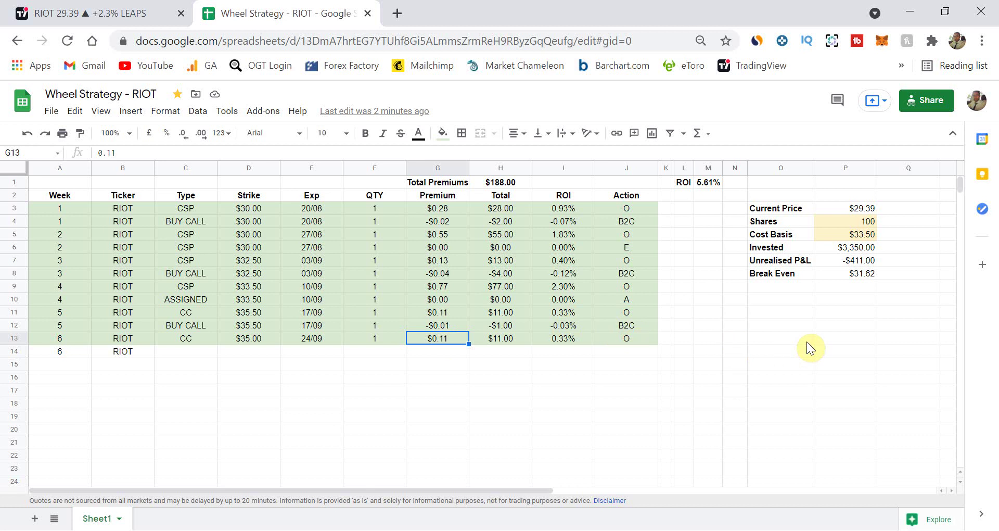
left_click(557, 344)
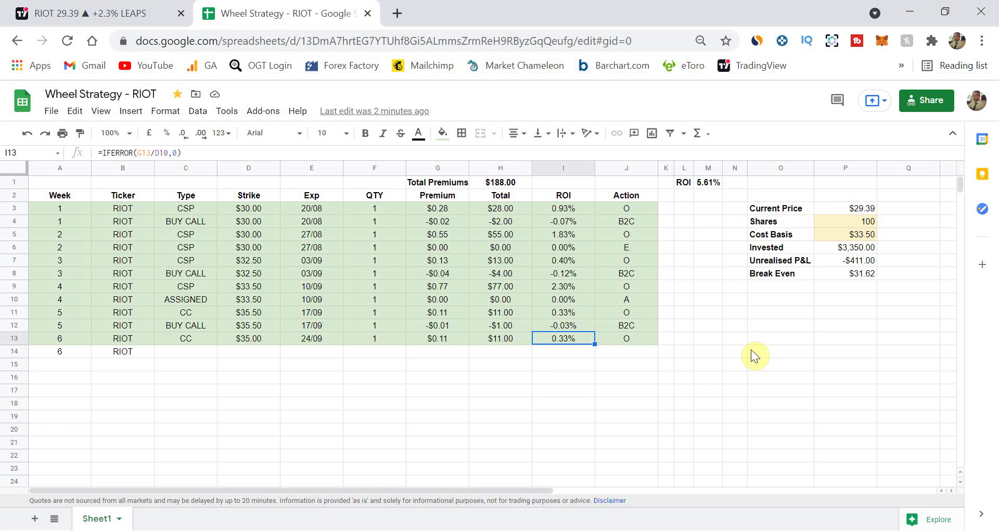
left_click(571, 356)
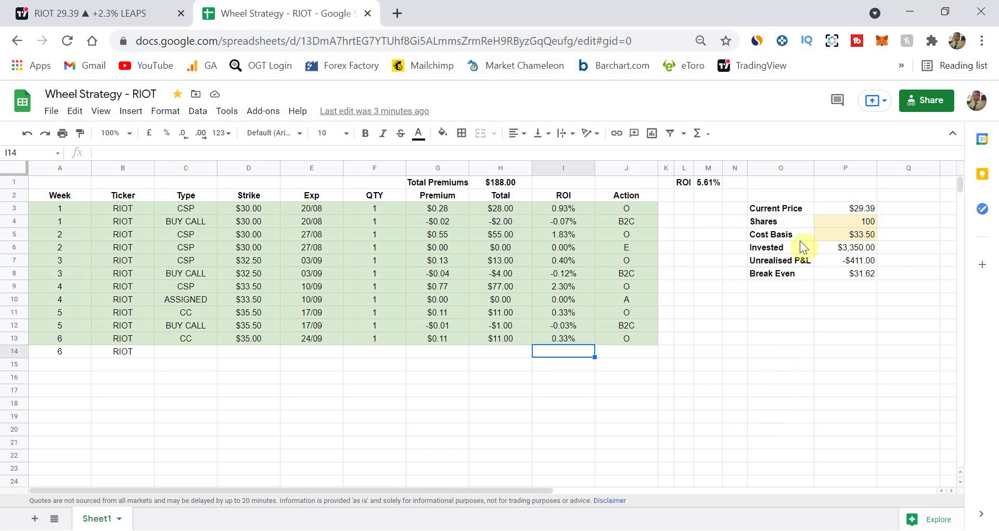
left_click(834, 234)
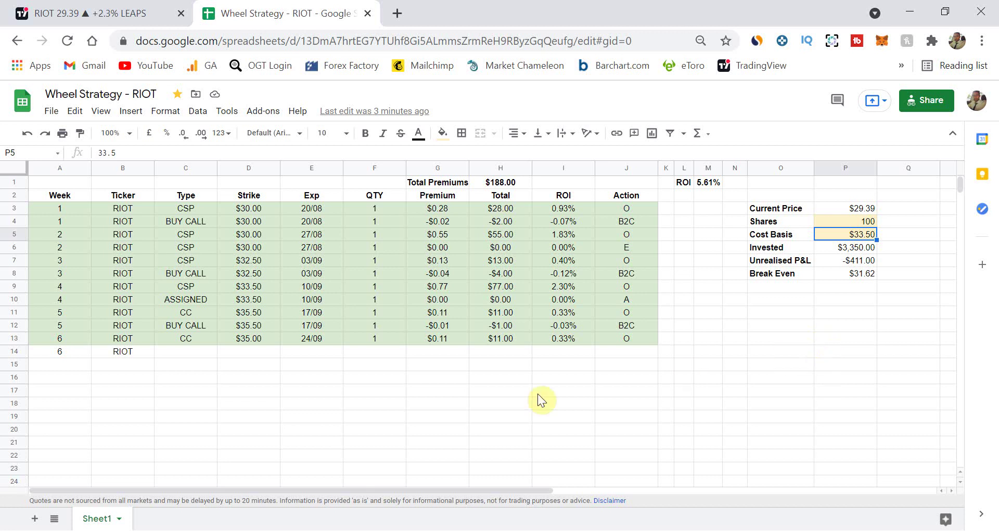
left_click(261, 339)
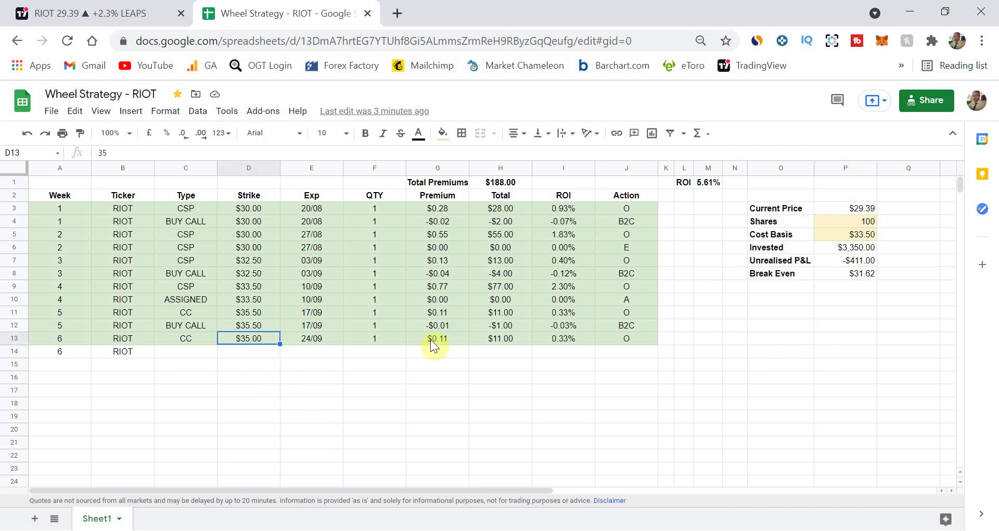
left_click(781, 333)
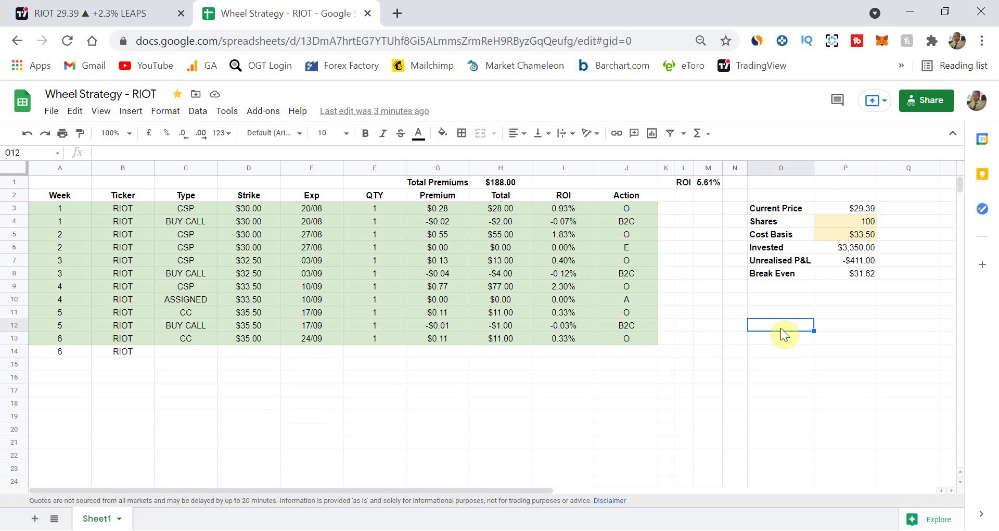